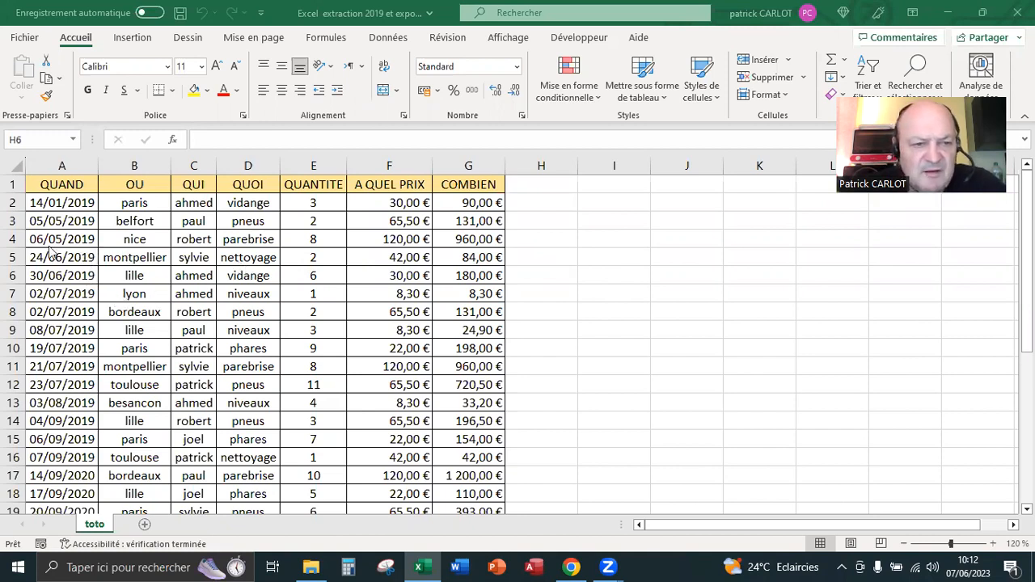
- Look through the dates in the QUAND column of the toto sheet
left_click(73, 165)
scroll(161, 302, "down", 2)
scroll(162, 307, "down", 3)
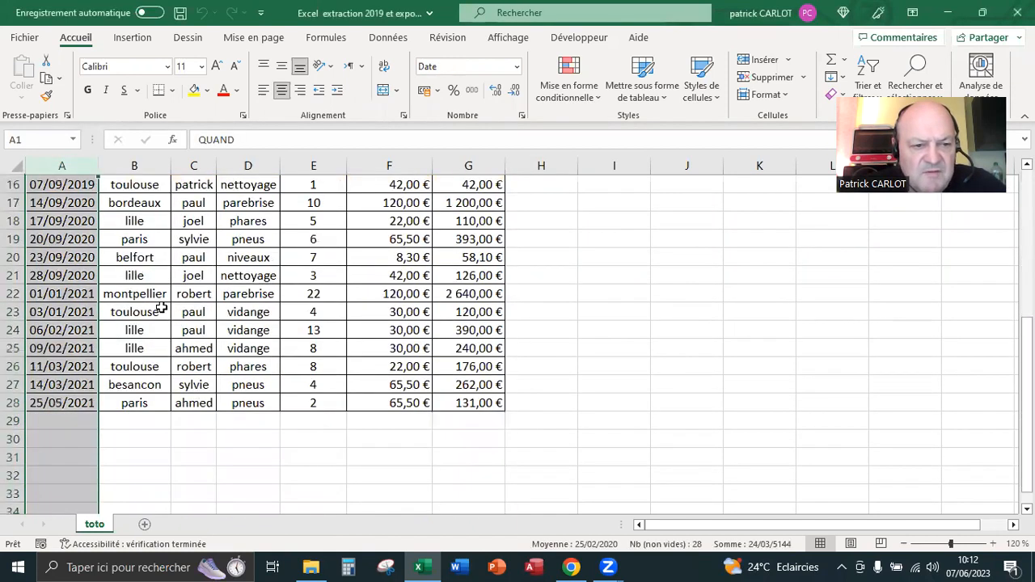
scroll(161, 302, "up", 5)
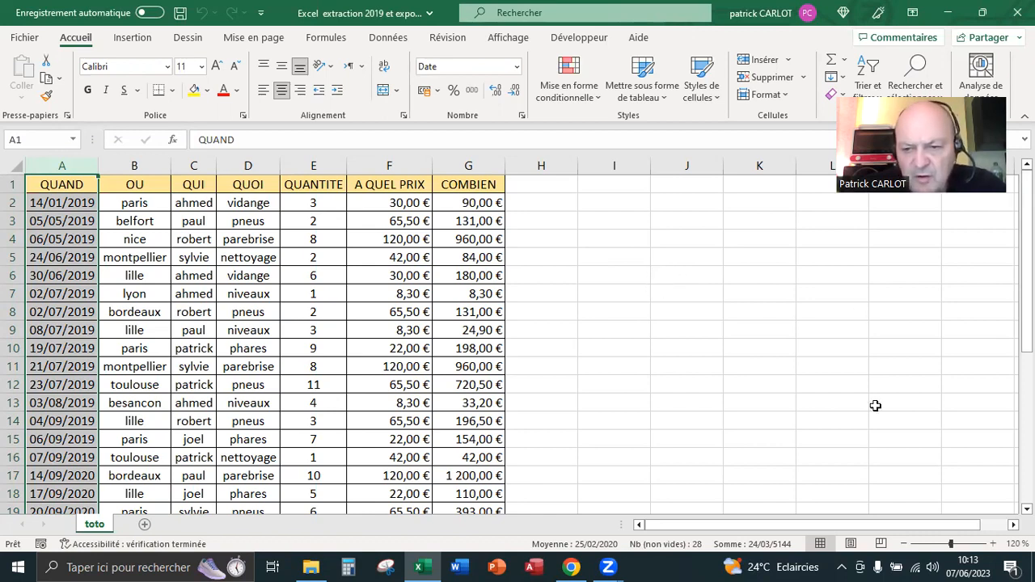
left_click(804, 323)
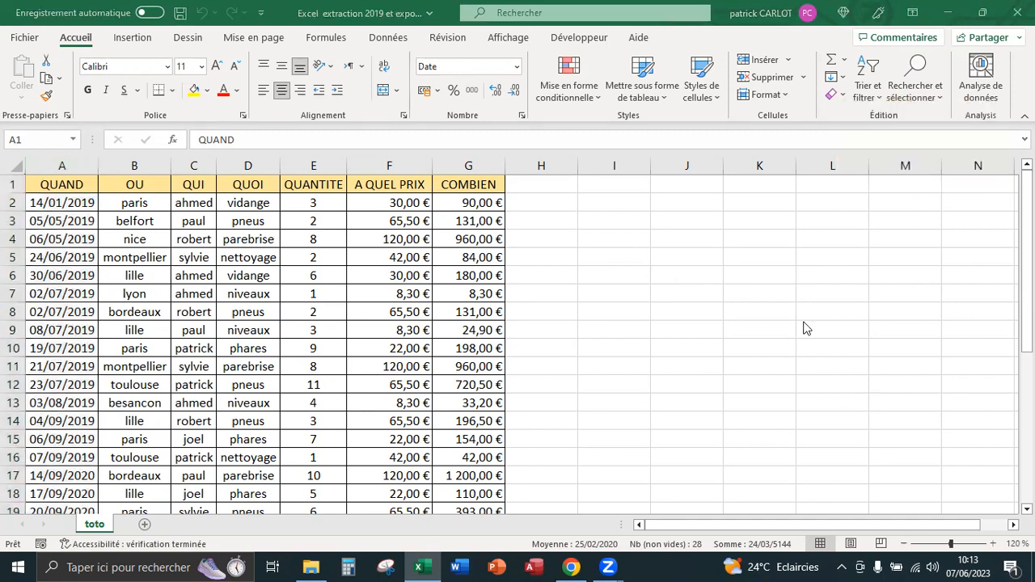
left_click(155, 247)
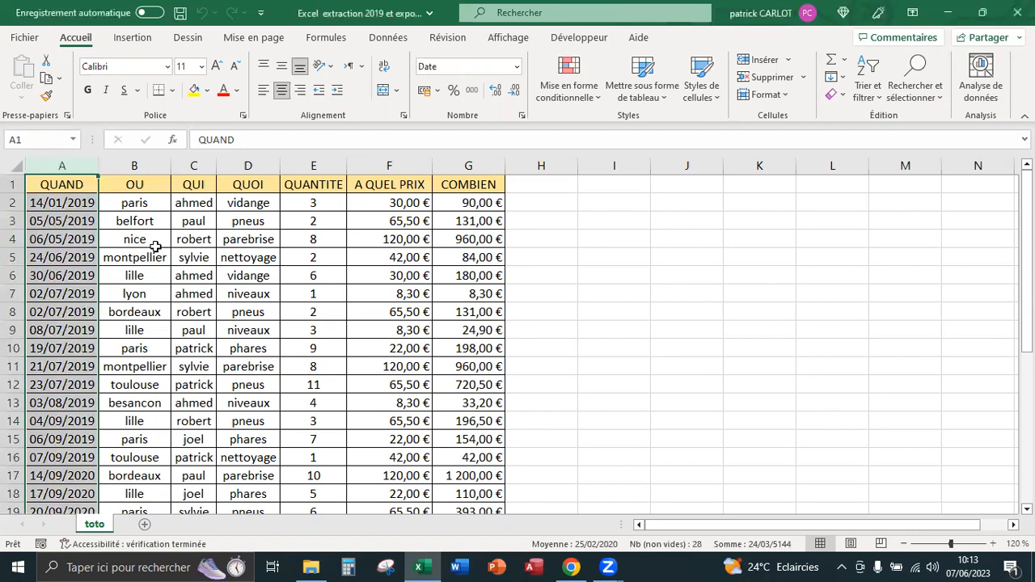
left_click(317, 236)
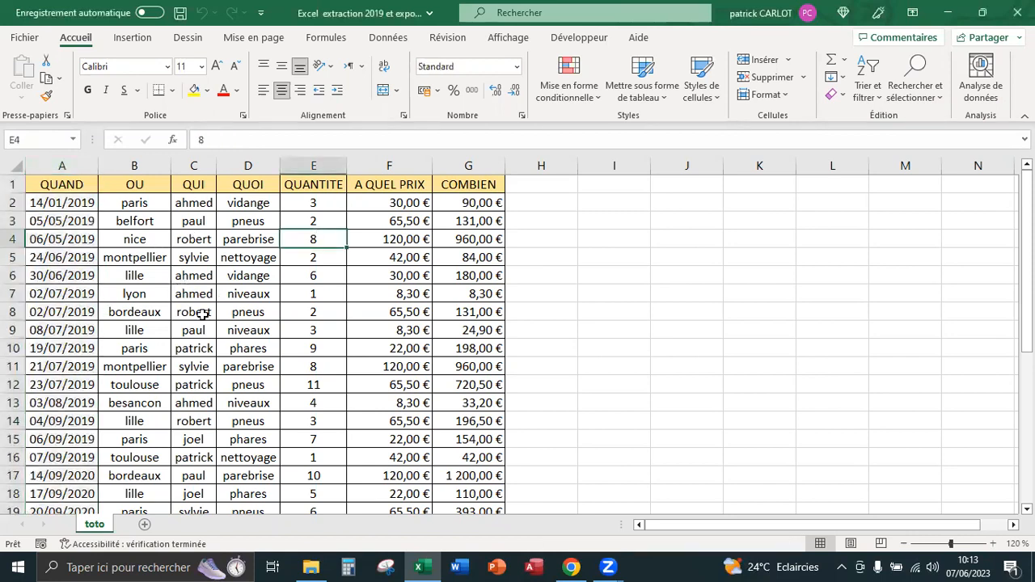
- Select the whole data table on the toto sheet and load it into the Power Query editor
left_click(124, 246)
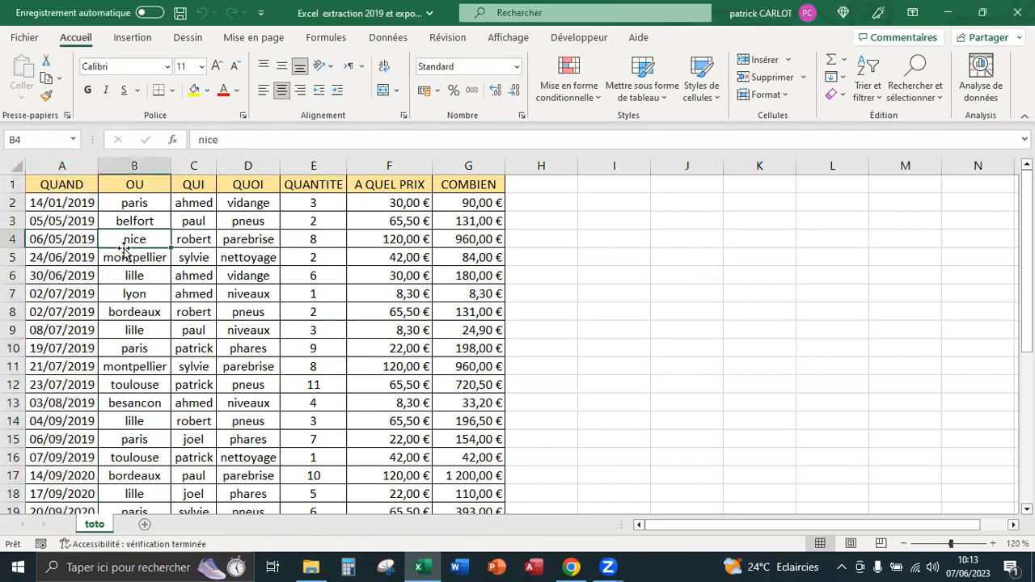
key("ctrl+a")
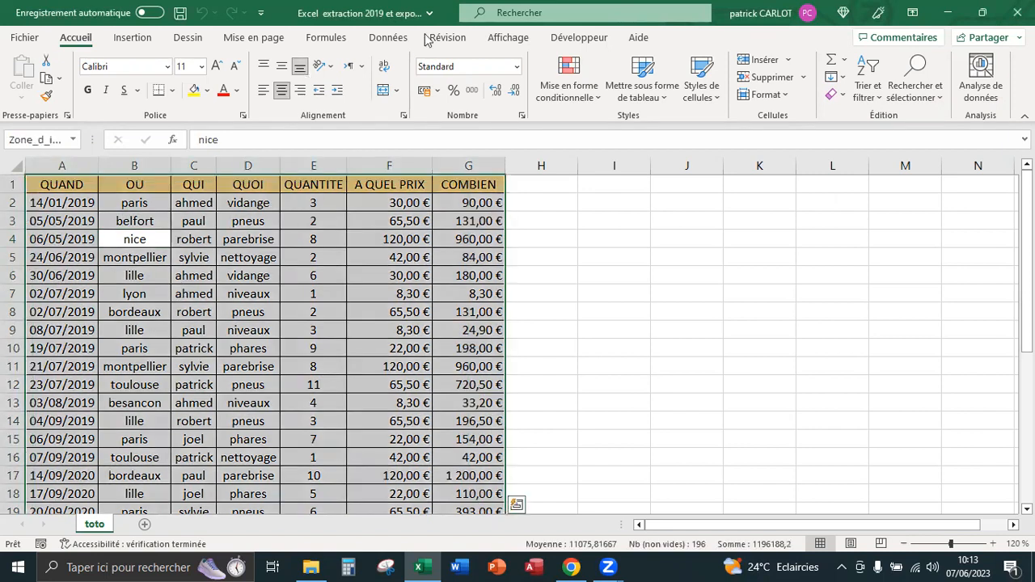
left_click(387, 38)
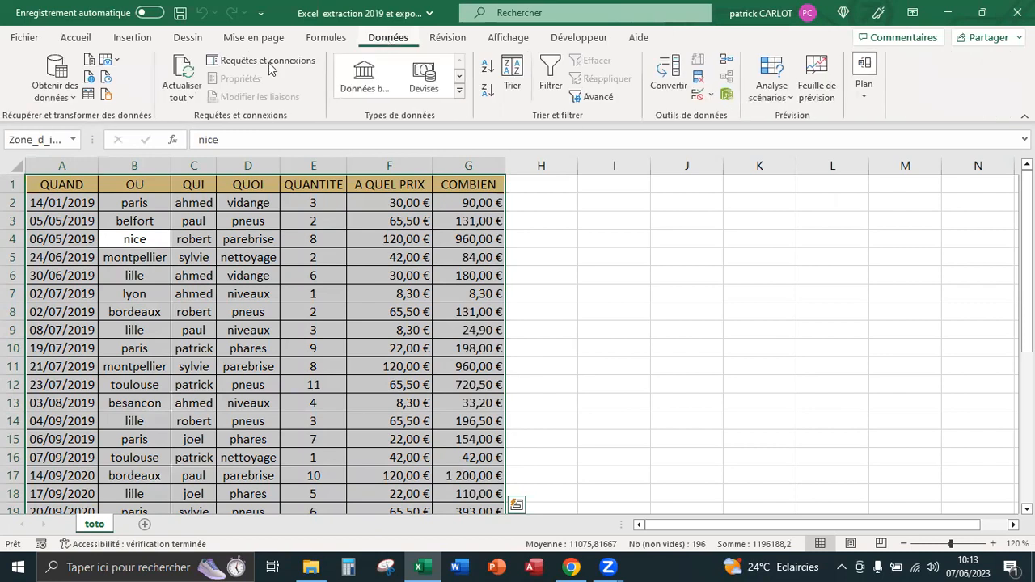
left_click(88, 96)
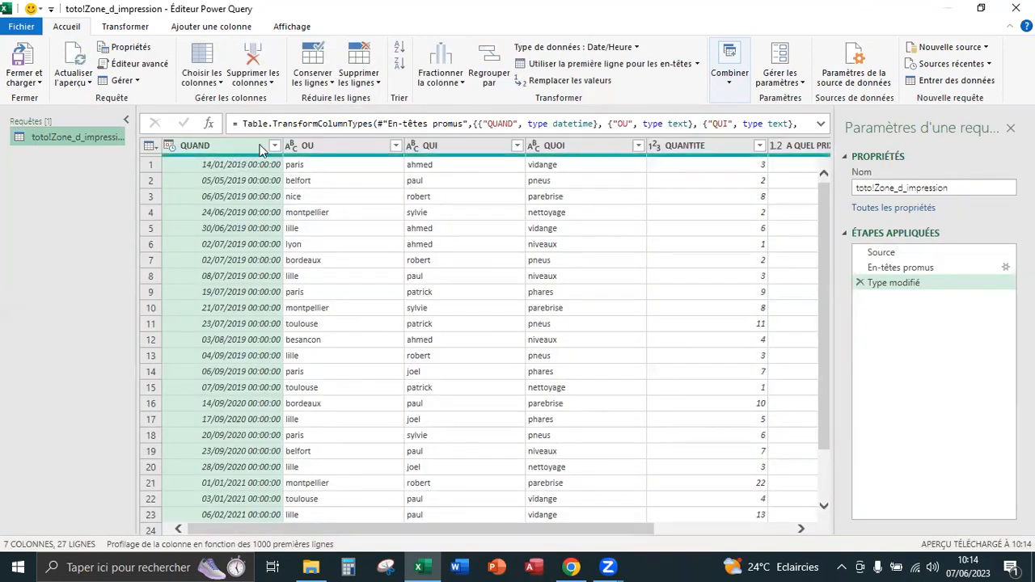
- Change the QUAND column's data type to Date, replacing the current type conversion
left_click(125, 26)
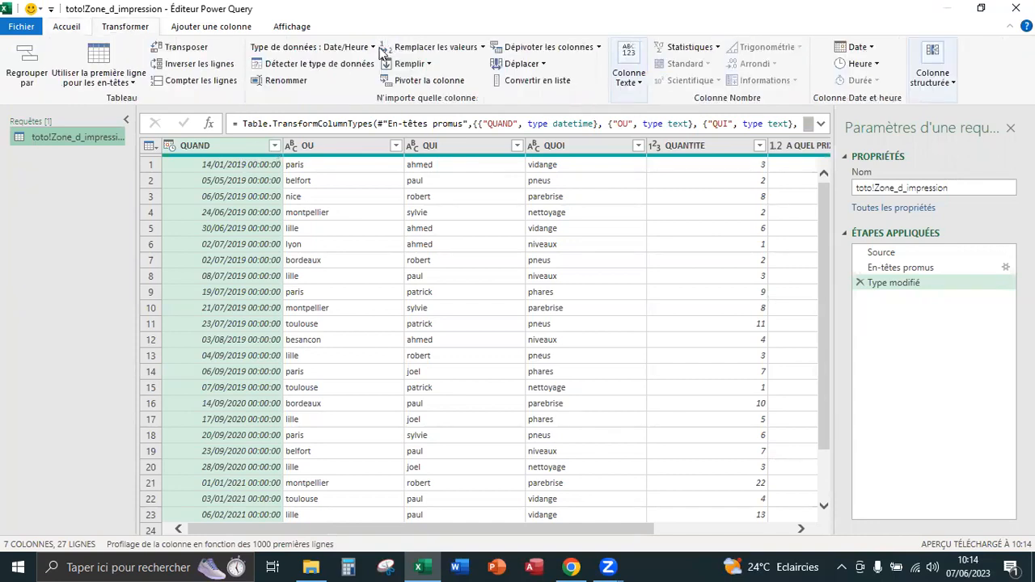
left_click(311, 47)
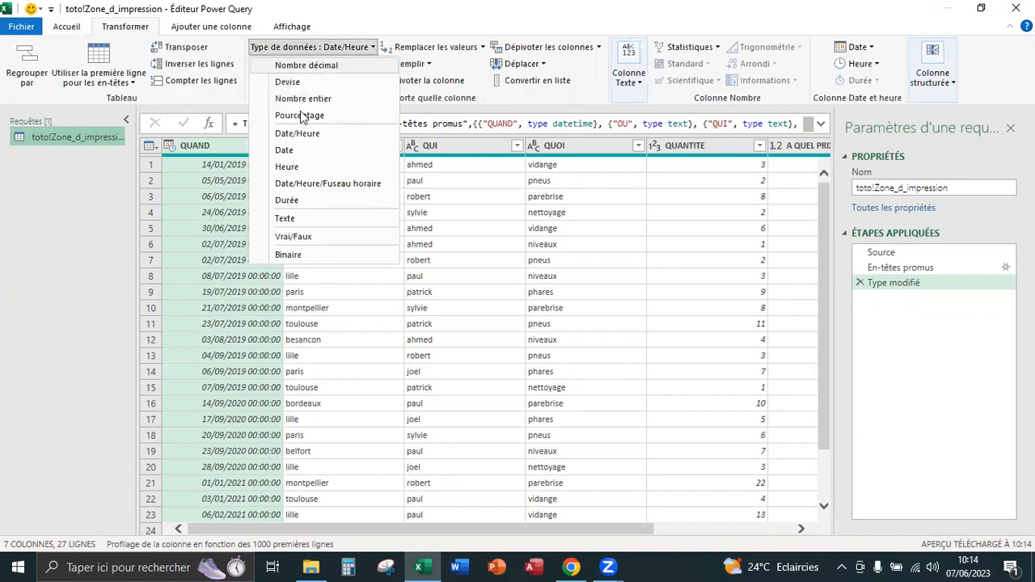
left_click(276, 158)
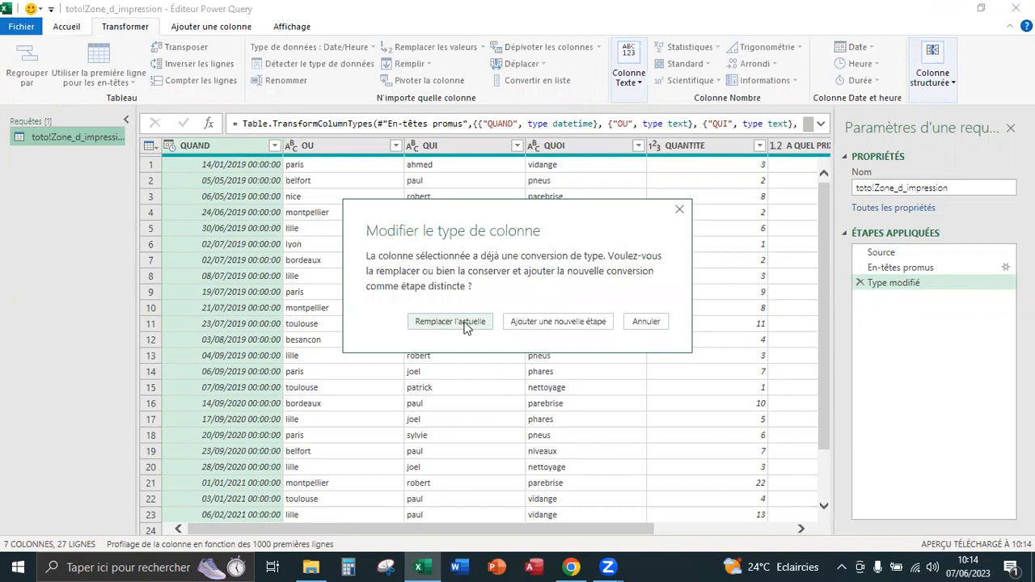
left_click(450, 322)
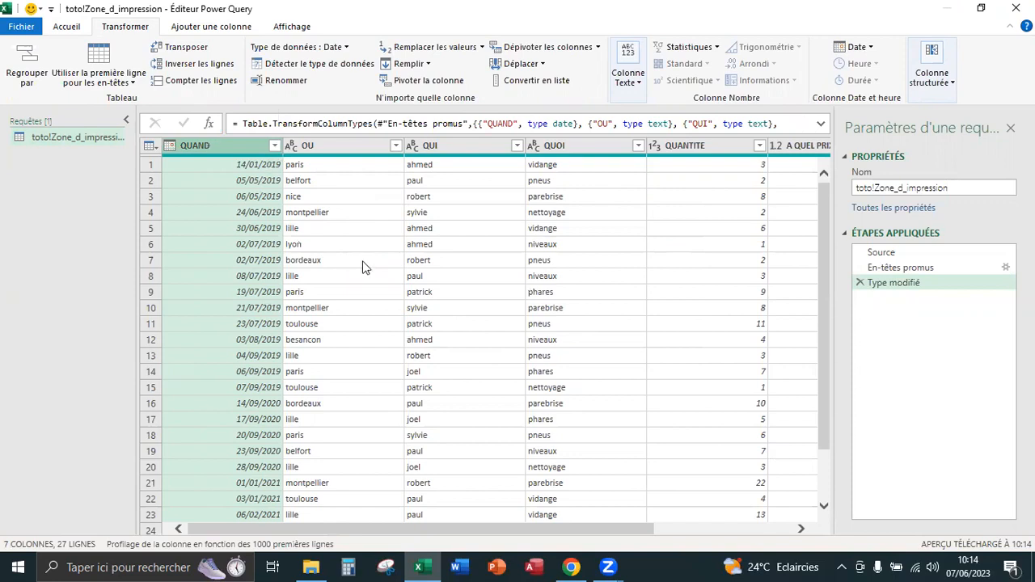
- Start a between-dates filter on the QUAND column with a lower bound of on or after 01/01/2019
scroll(363, 266, "down", 2)
scroll(361, 266, "up", 2)
left_click(275, 146)
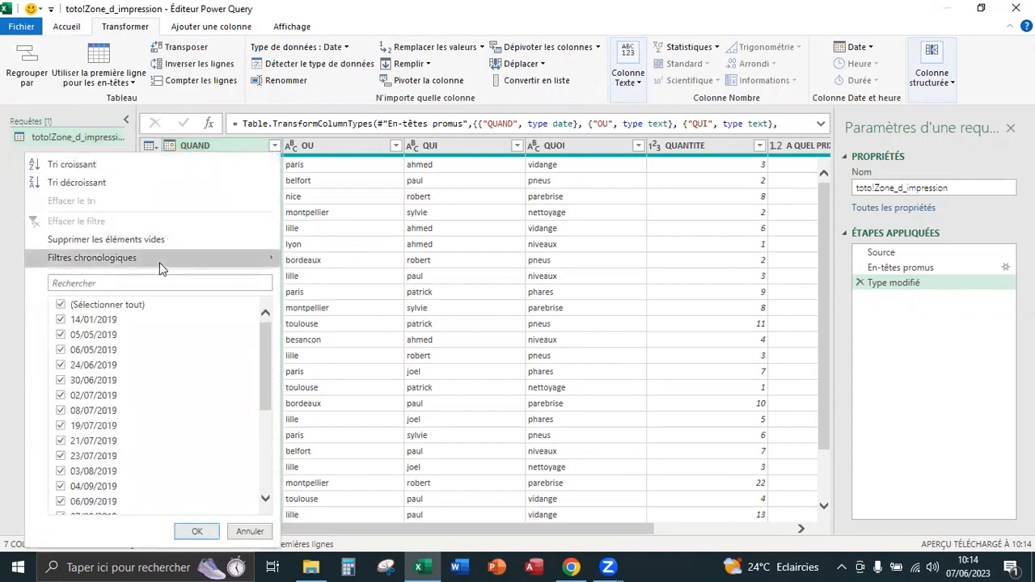
mouse_move(158, 257)
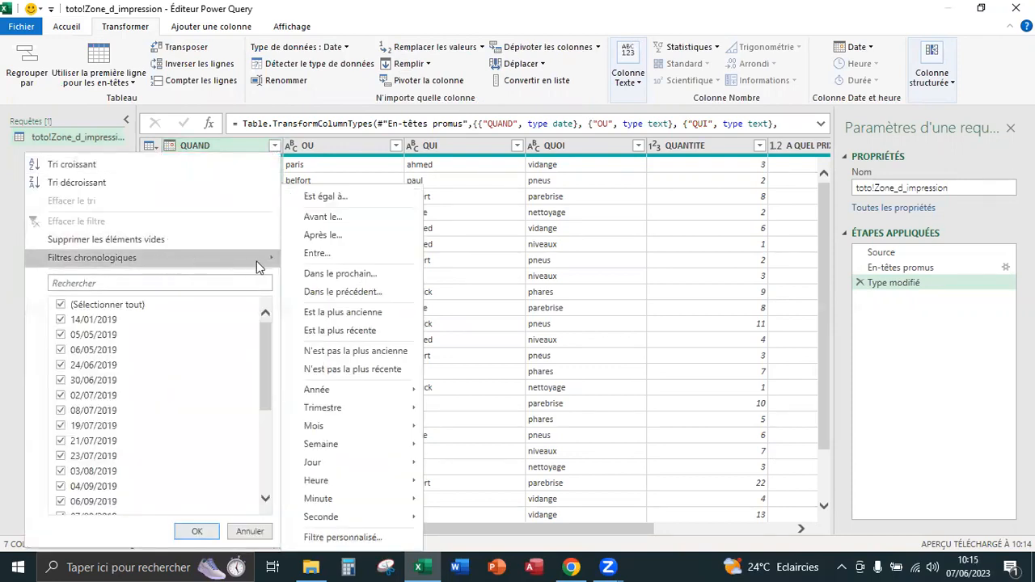
left_click(340, 256)
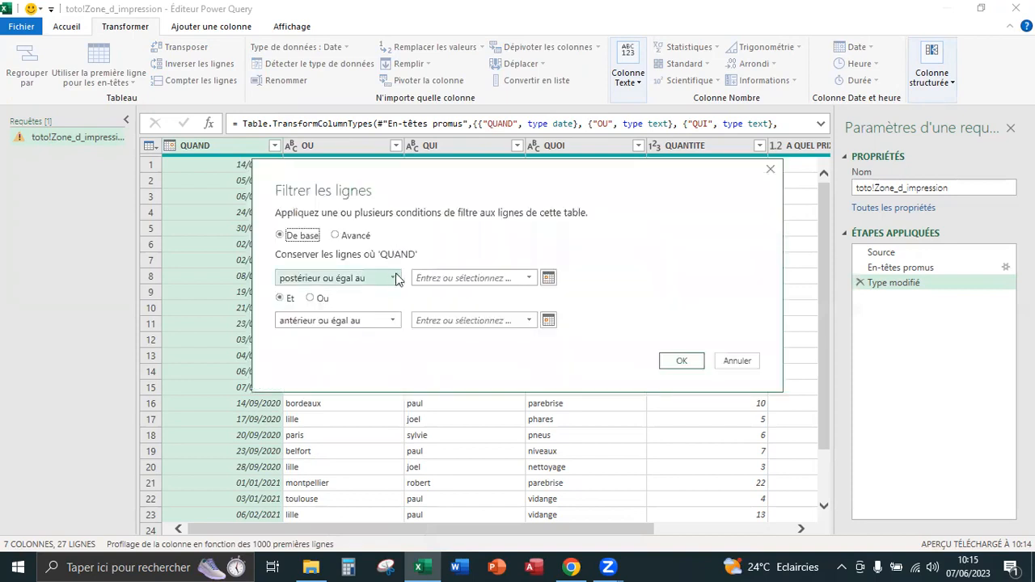
left_click(547, 279)
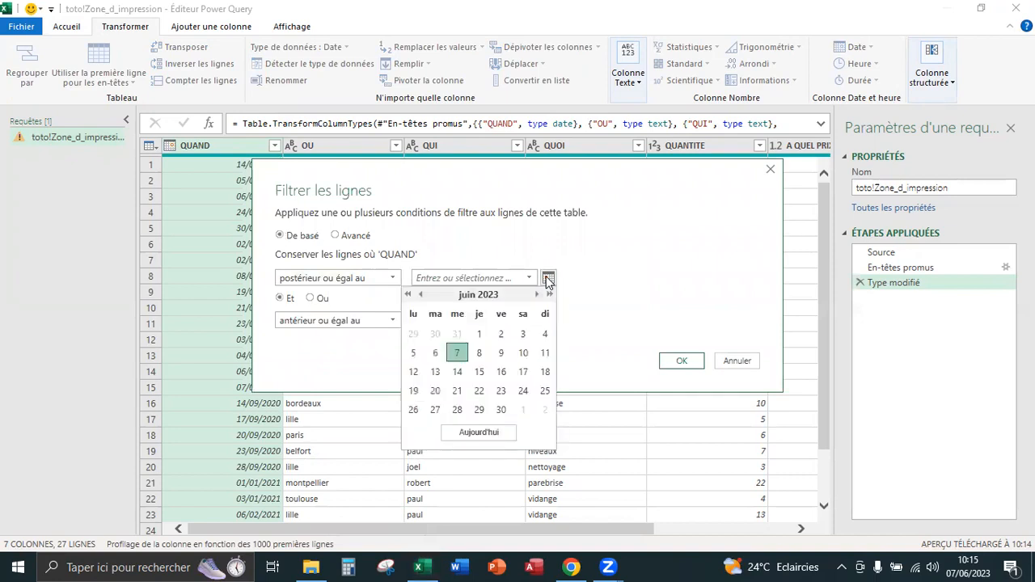
left_click(408, 295)
left_click(409, 295)
left_click(408, 295)
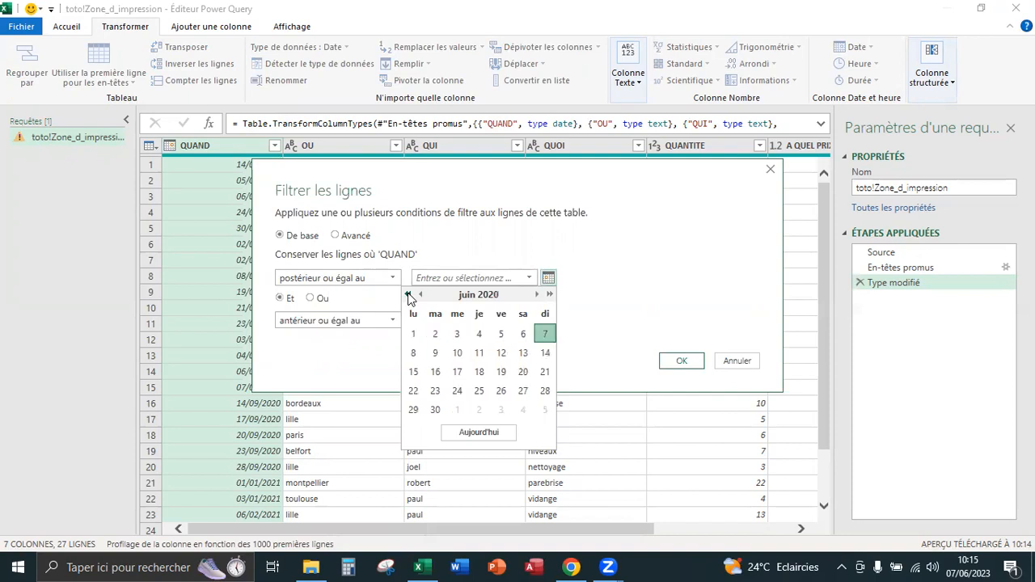
left_click(408, 295)
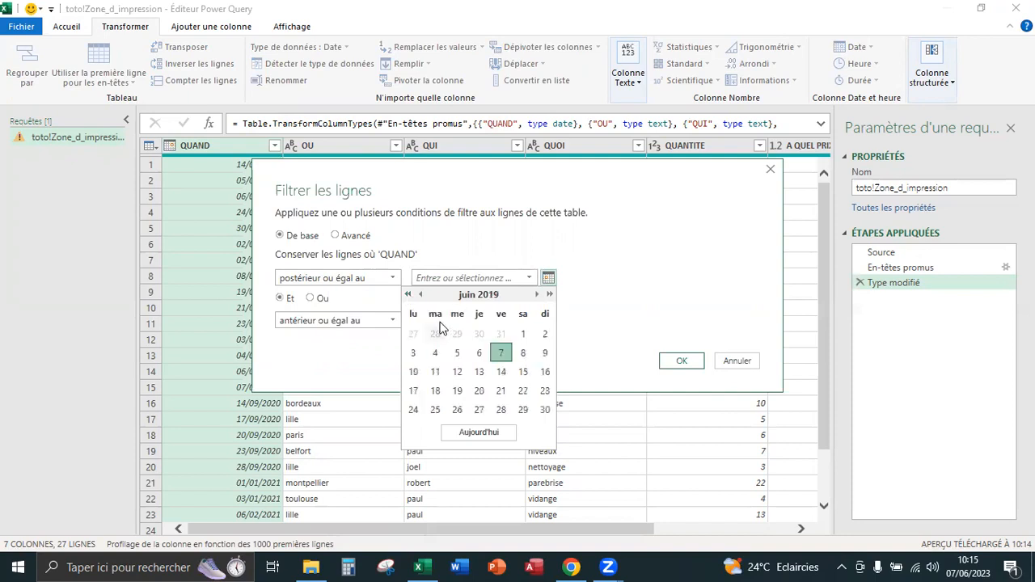
left_click(420, 295)
left_click(419, 295)
left_click(420, 295)
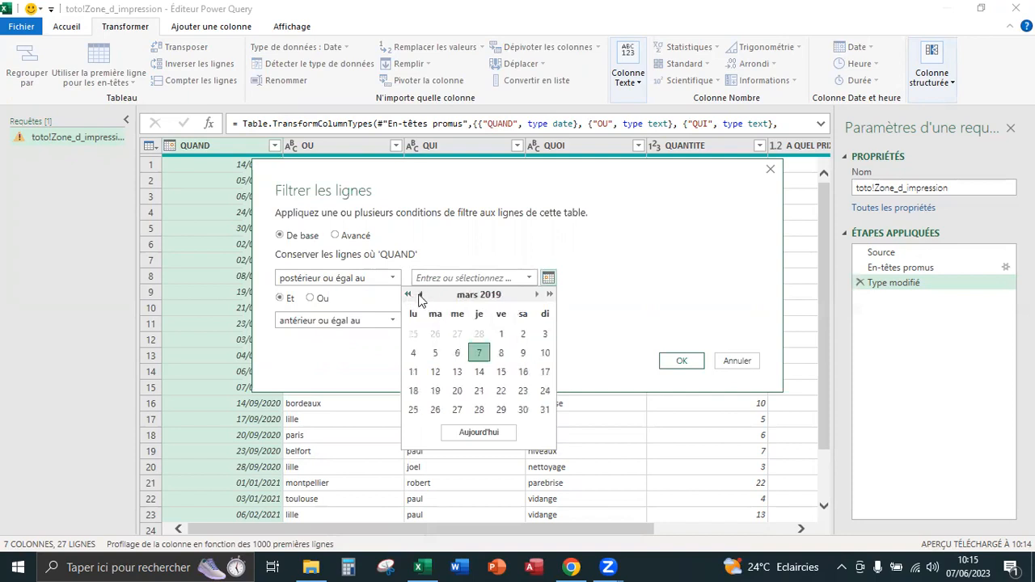
left_click(419, 295)
left_click(420, 295)
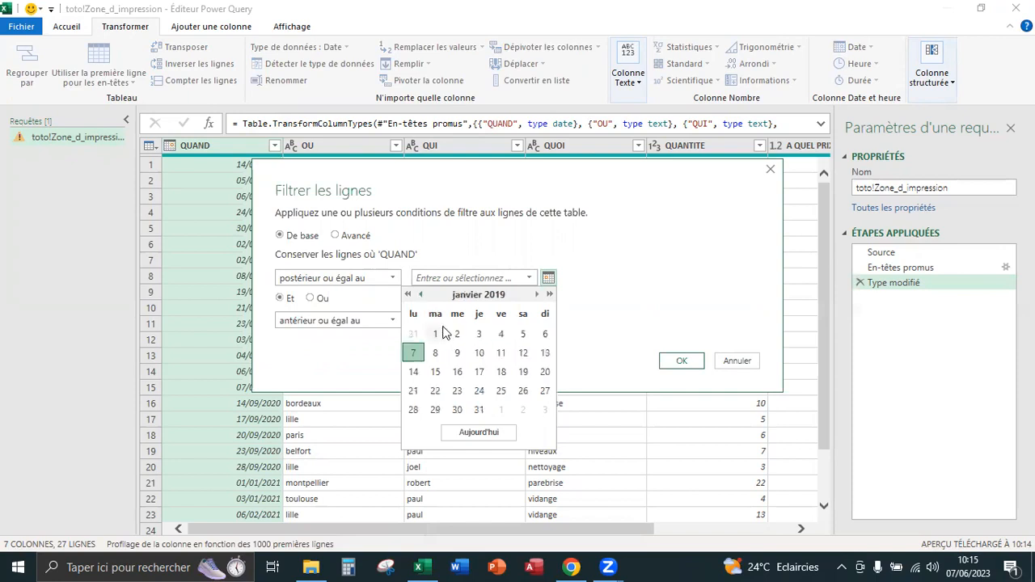
left_click(439, 332)
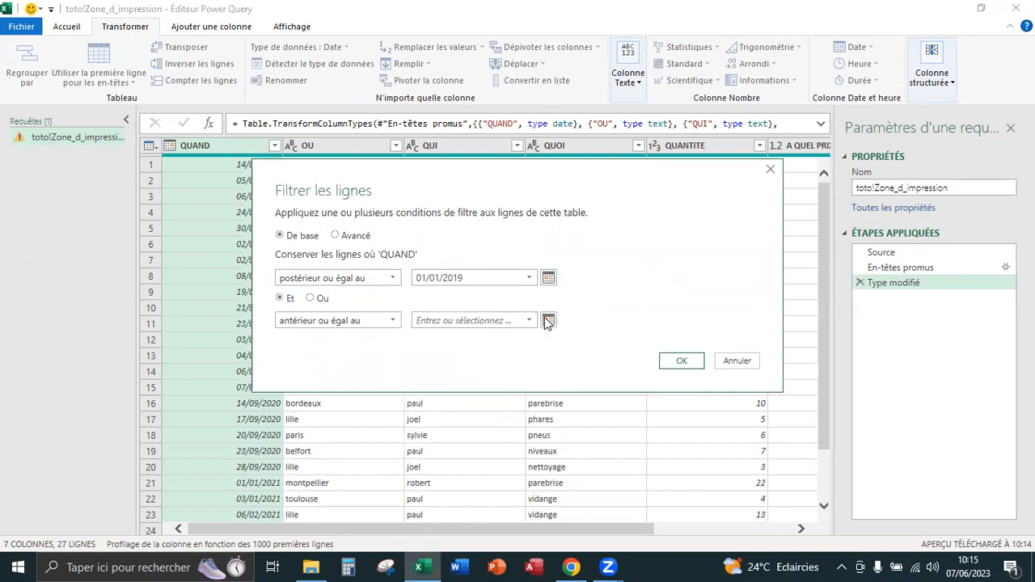
- Set the filter's upper bound to on or before 31/12/2019 and apply it to the QUAND column
left_click(547, 320)
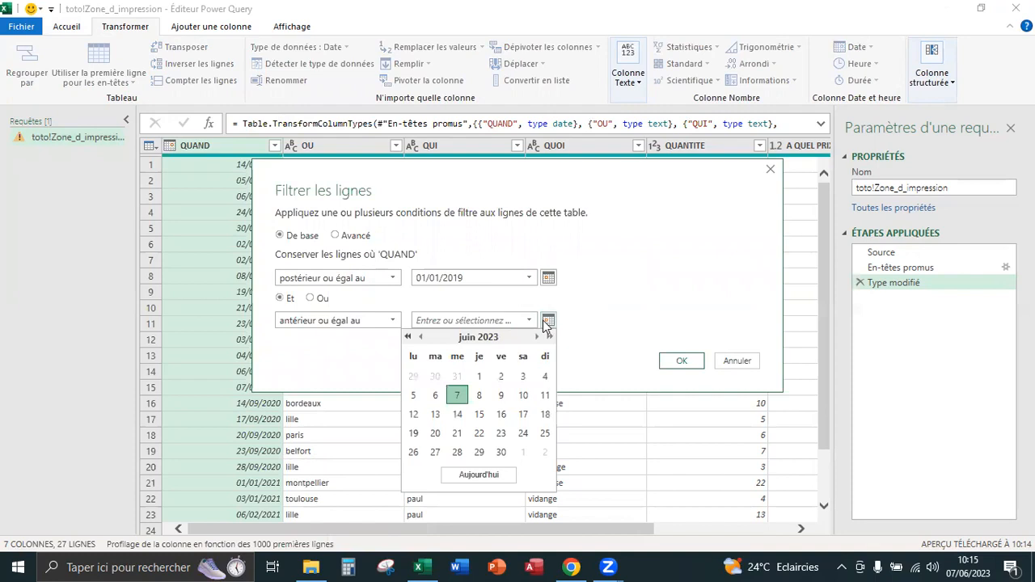
left_click(407, 337)
left_click(407, 337)
left_click(407, 337)
left_click(408, 337)
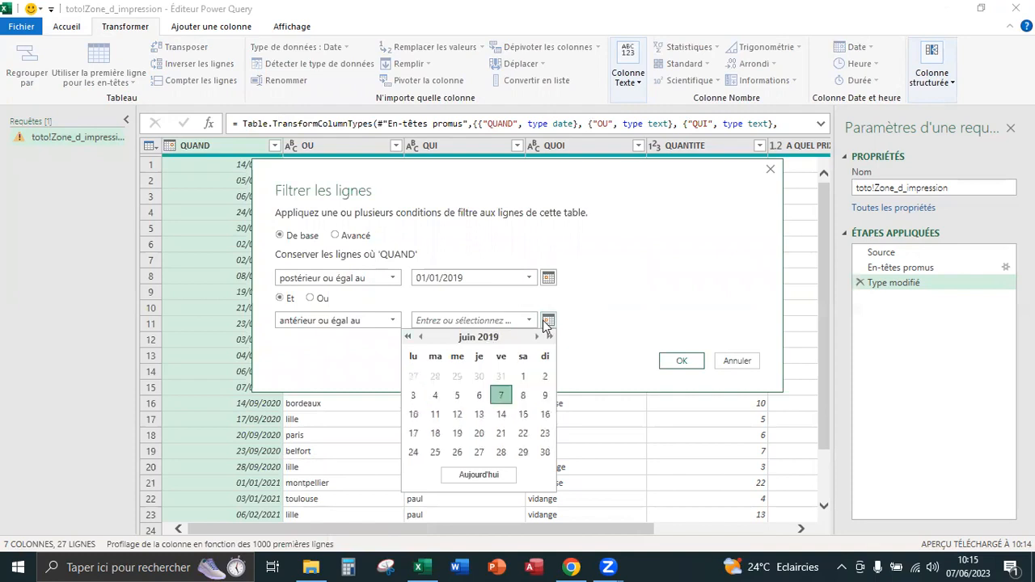
left_click(537, 337)
left_click(537, 337)
left_click(537, 337)
left_click(537, 336)
left_click(537, 336)
left_click(537, 337)
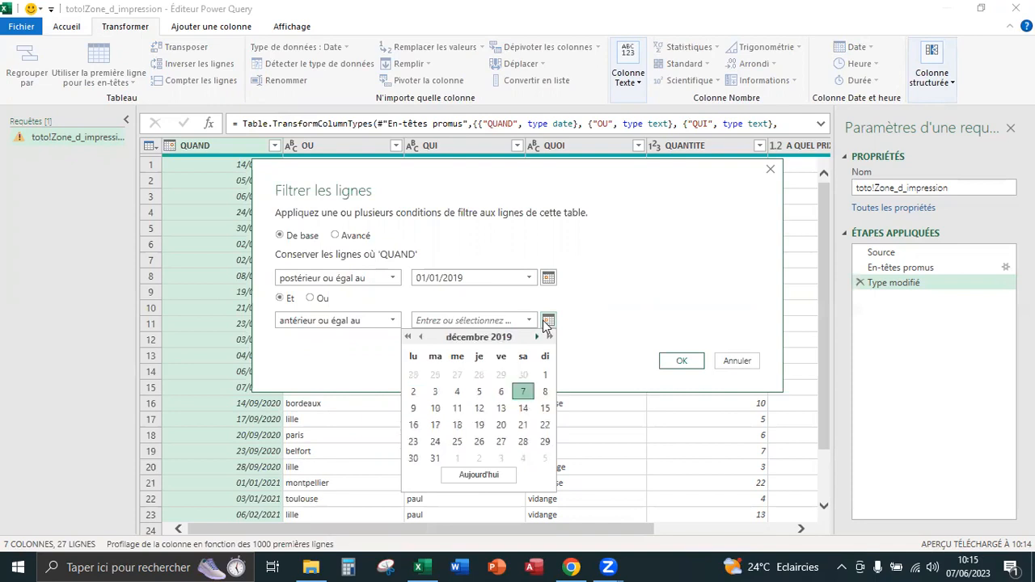
left_click(435, 458)
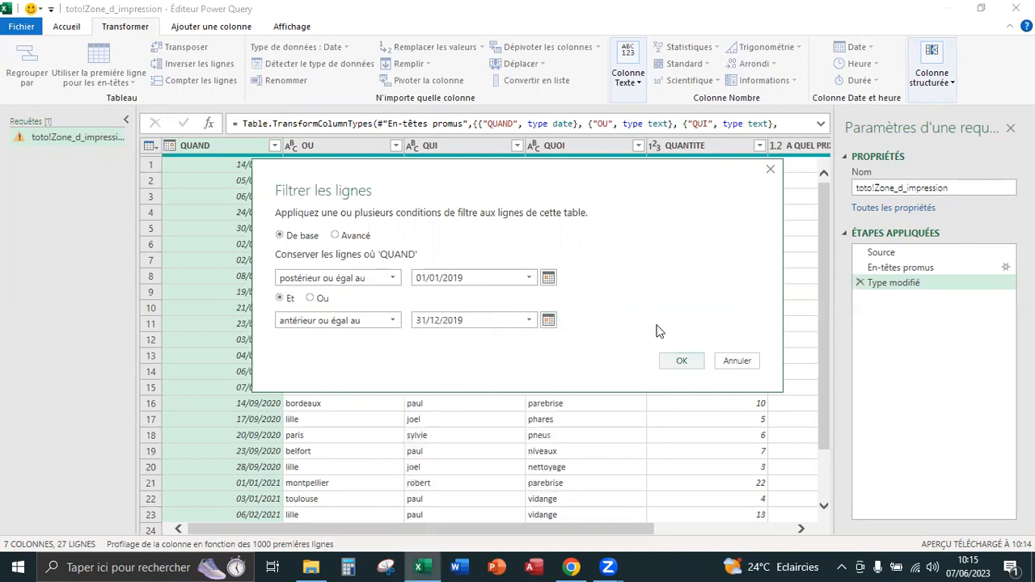
key("Return")
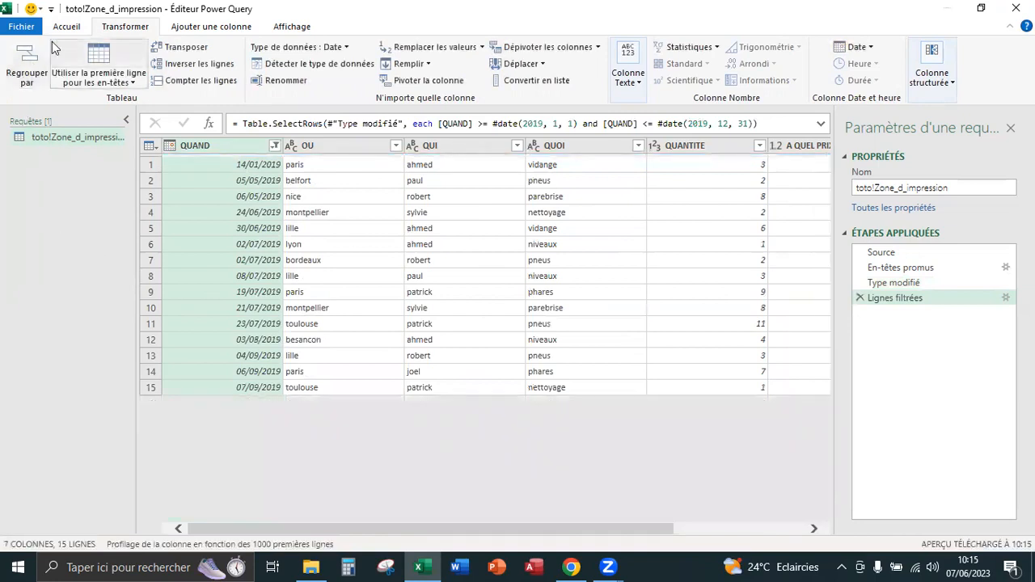
- Close and load the filtered query into the workbook, and dismiss the list of queries and connections
left_click(29, 30)
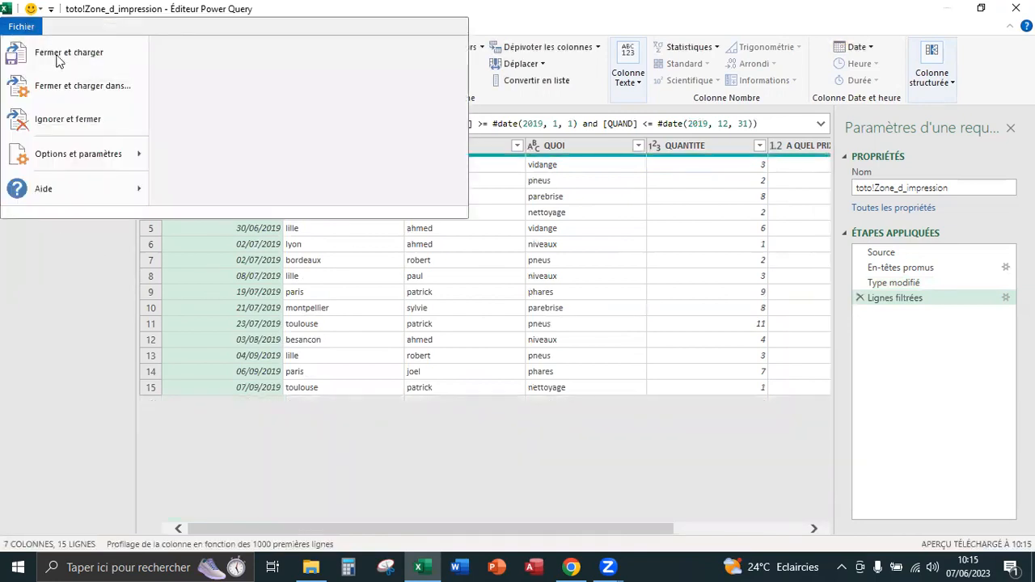
left_click(58, 53)
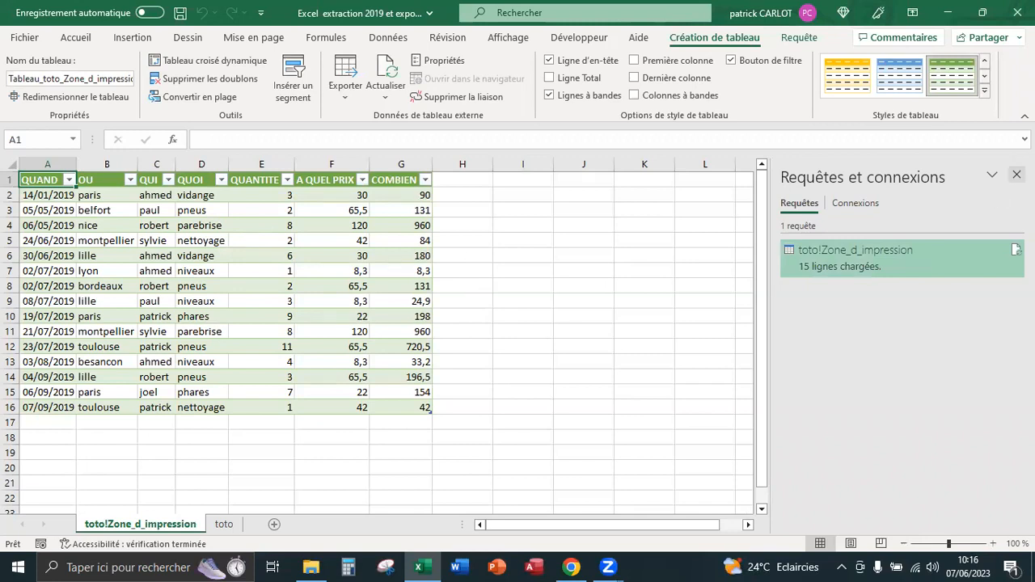
left_click(1016, 175)
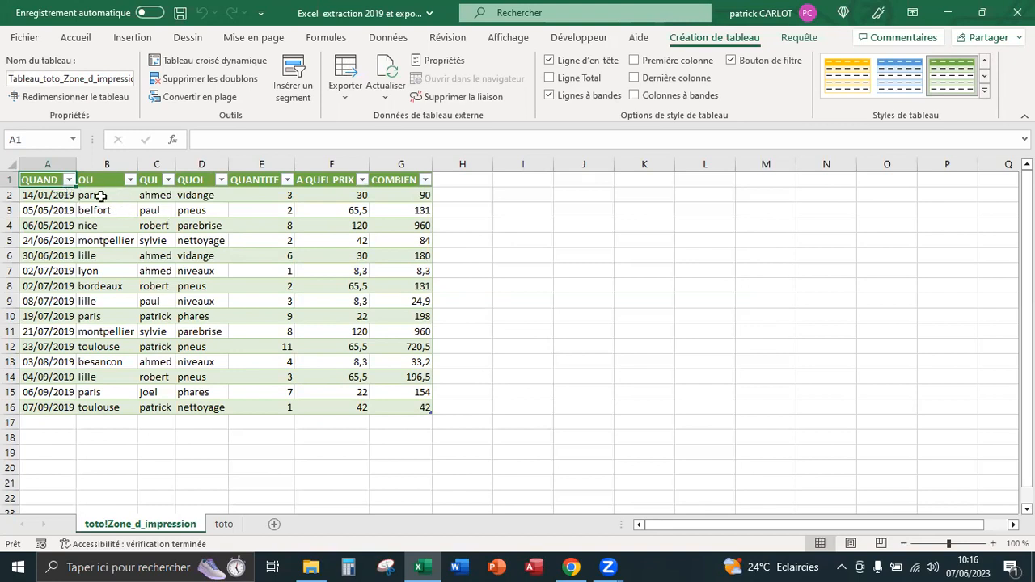
- Remove the filter buttons from the header row of the loaded table
left_click(100, 243)
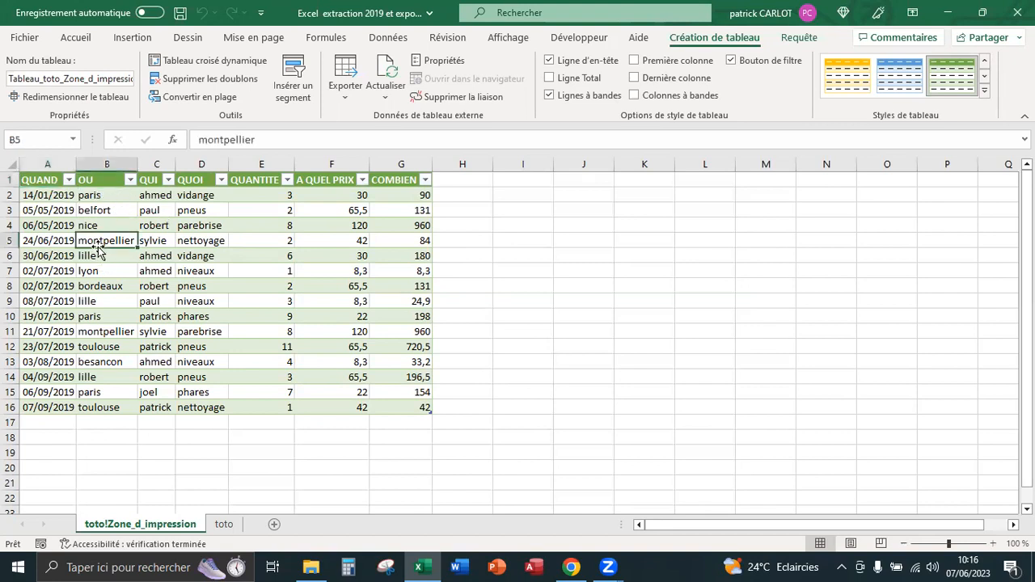
key("ctrl+a")
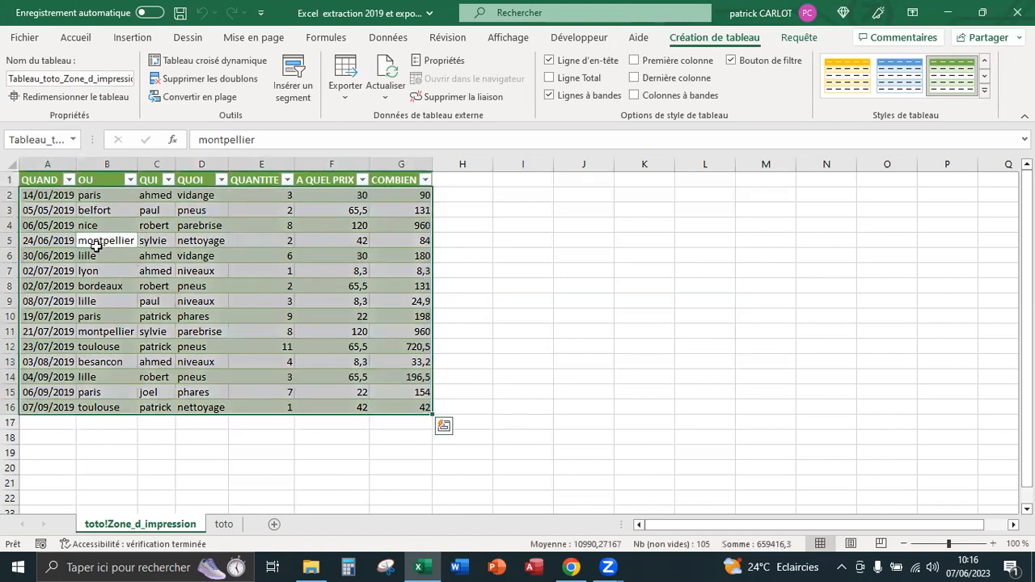
left_click(387, 39)
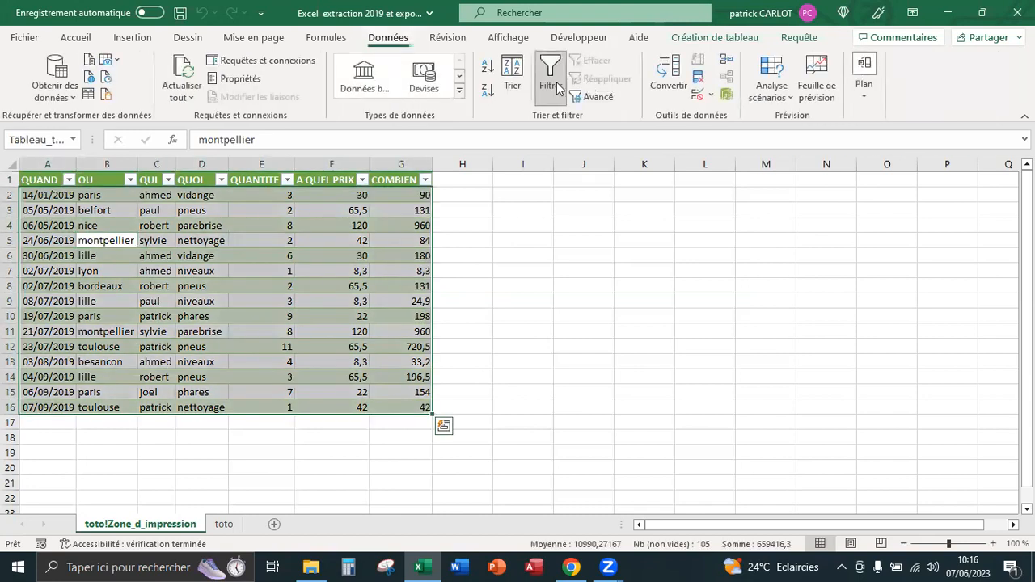
left_click(550, 78)
left_click(507, 256)
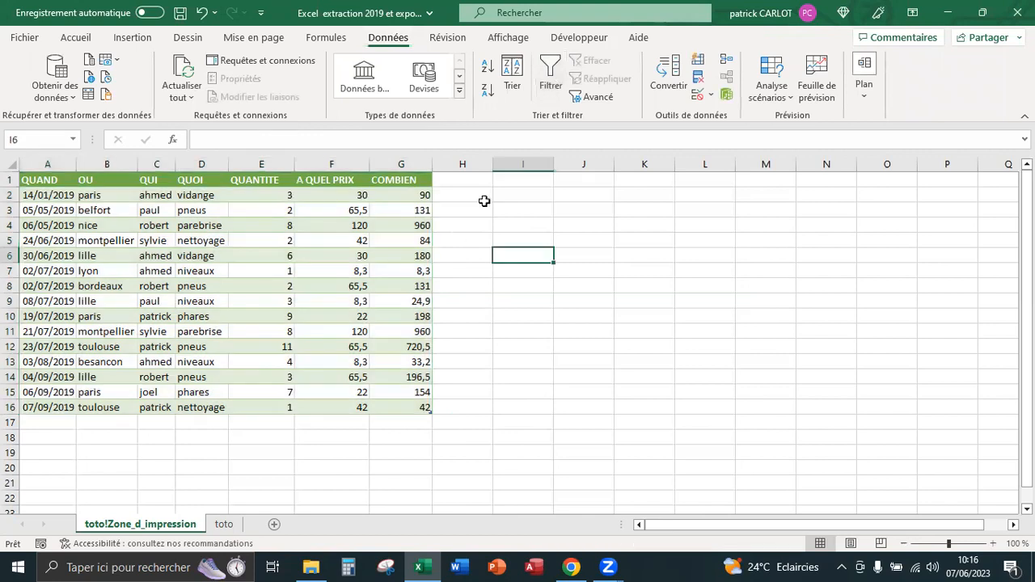
- Apply the Monétaire number format to the A QUEL PRIX and COMBIEN columns
left_click_drag(327, 167, 393, 167)
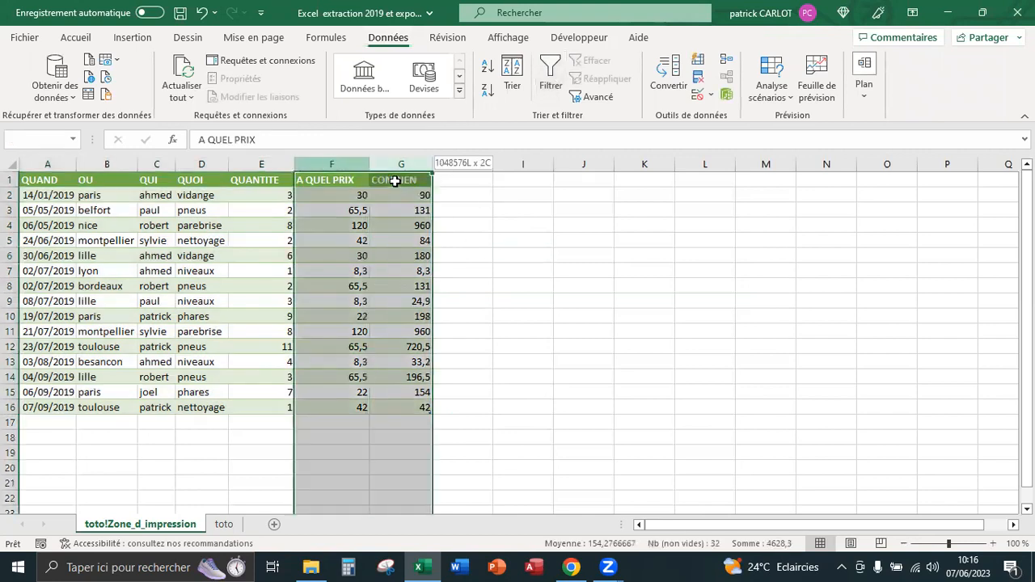
left_click(75, 39)
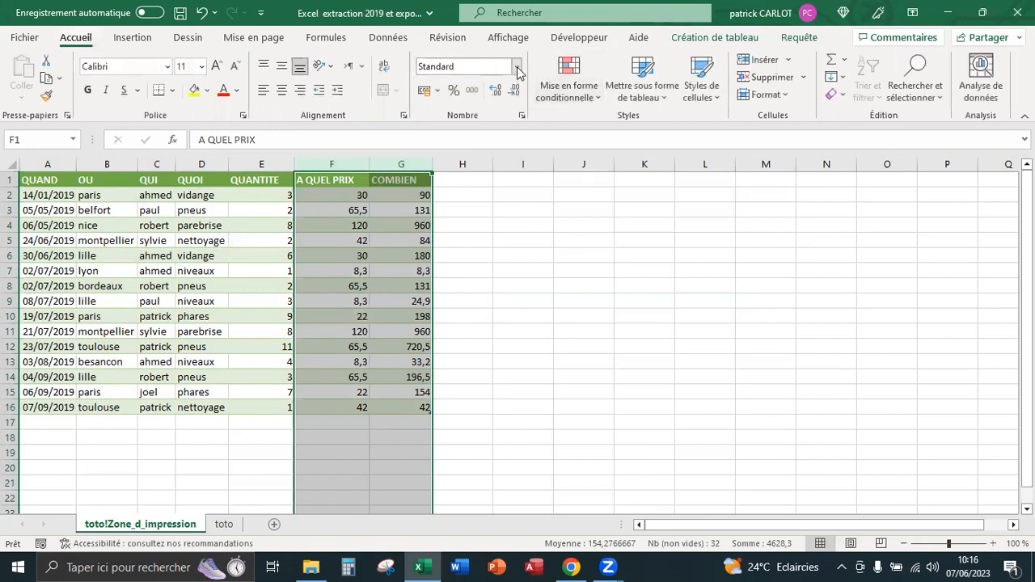
left_click(517, 68)
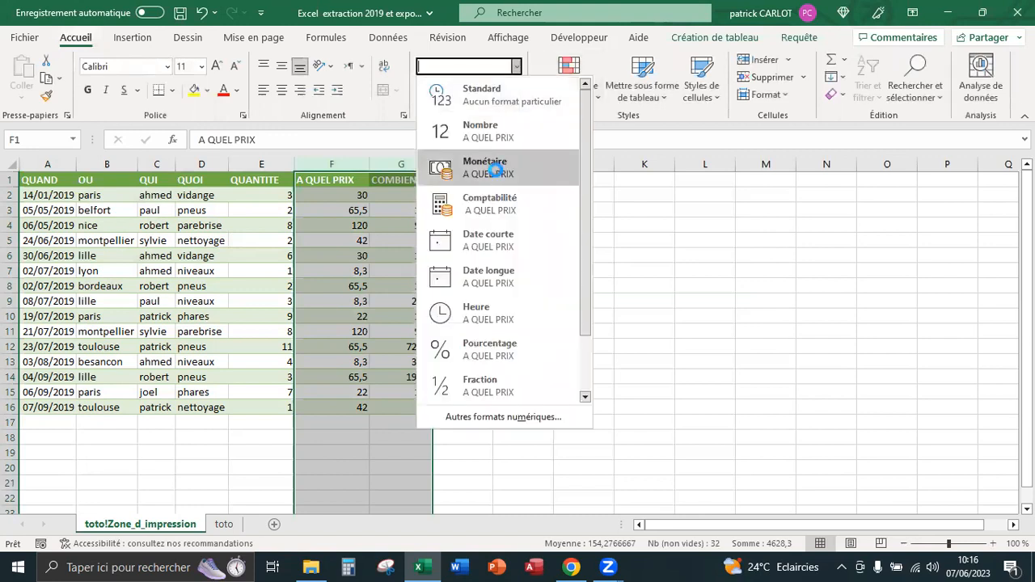
left_click(495, 171)
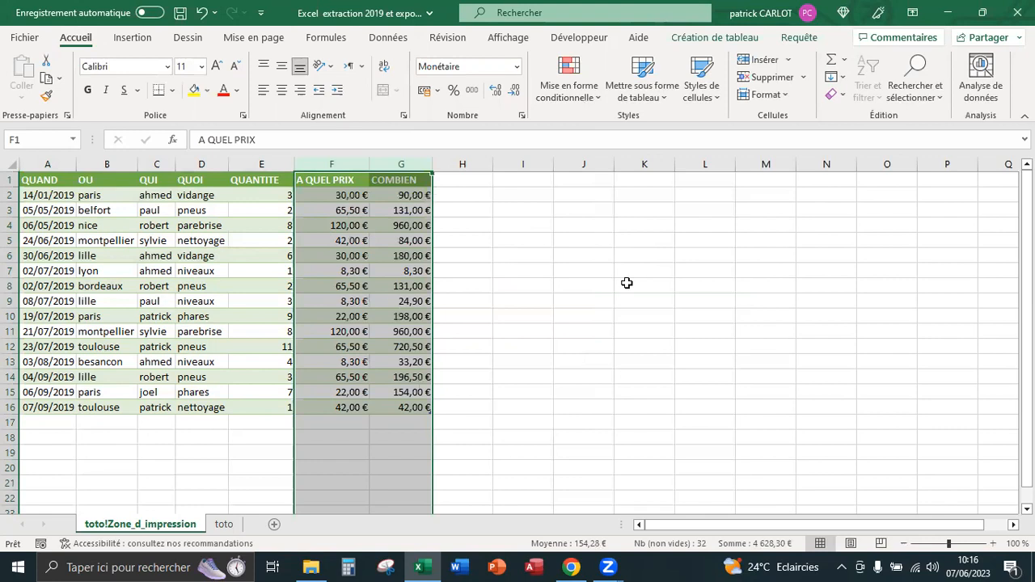